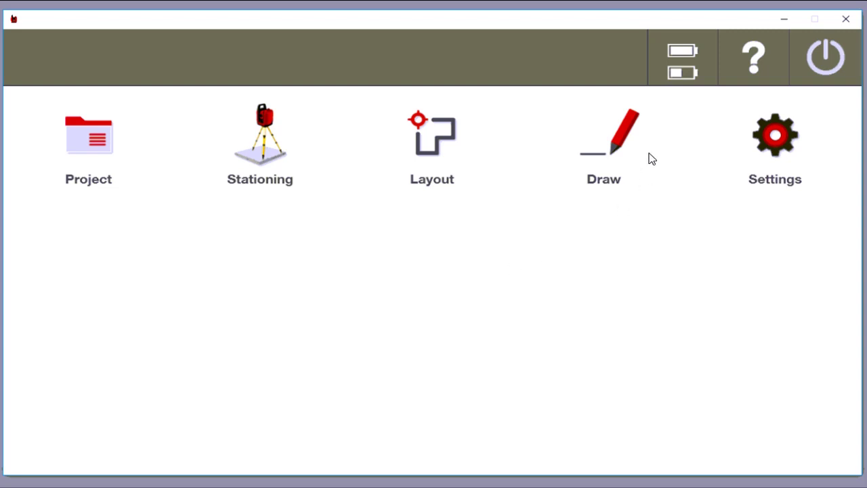
Open the Draw workspace showing the site plan with control points CP1, CP3, CP4 and CP5.
click(622, 181)
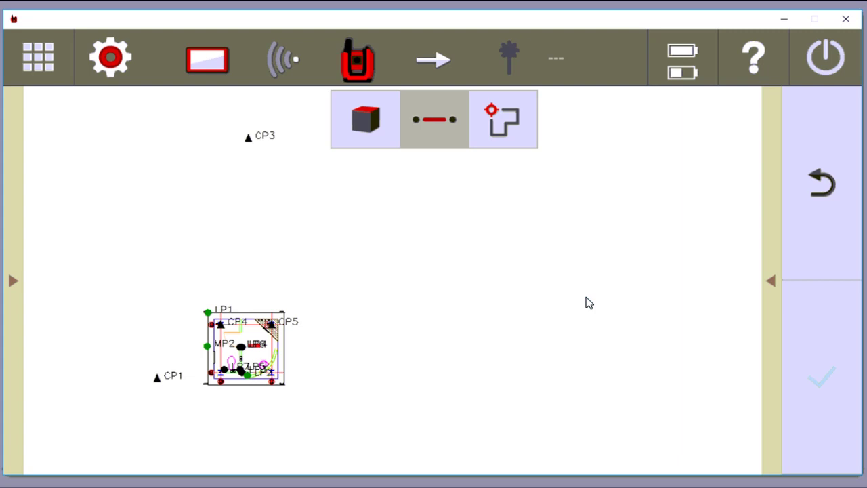
Start the COGO point-to-point distance tool and pick CP3 as the first point.
click(442, 122)
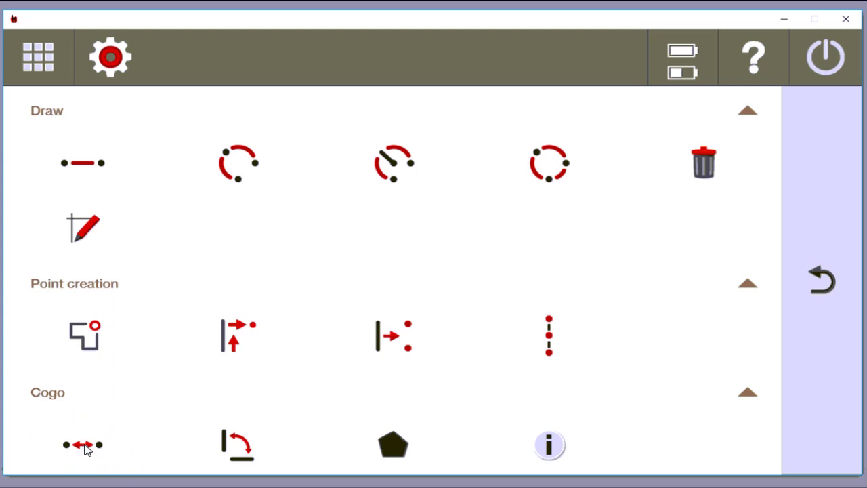
click(82, 445)
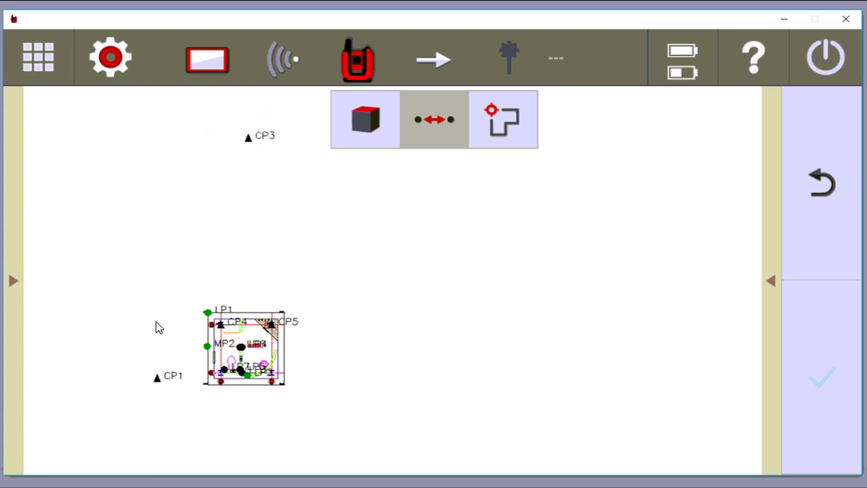
click(237, 163)
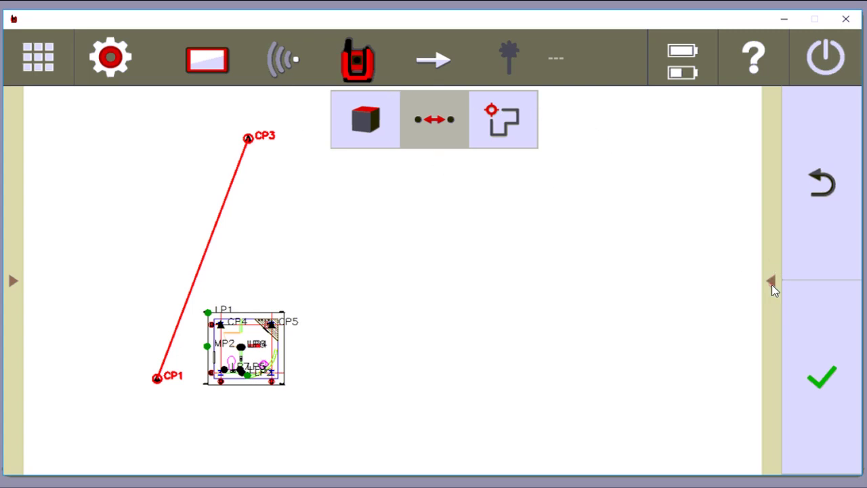
click(771, 283)
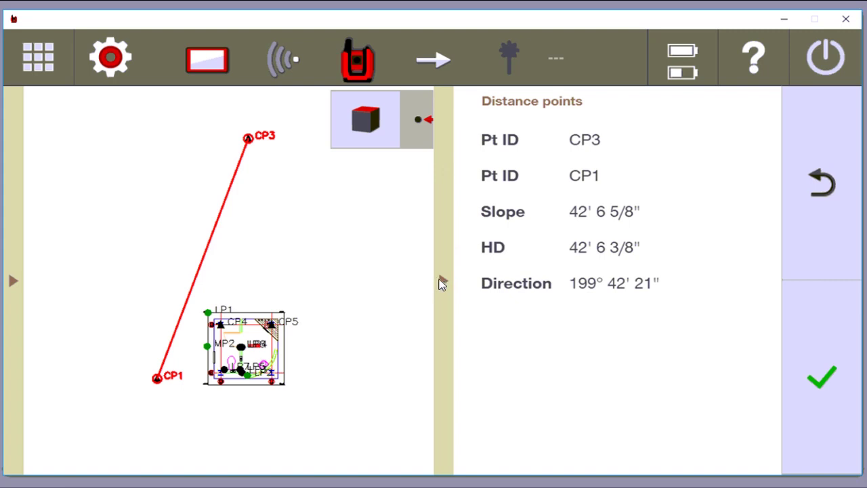
Deselect CP1–CP3, measure the 12 ft right-edge line, then close its distance readout.
click(444, 281)
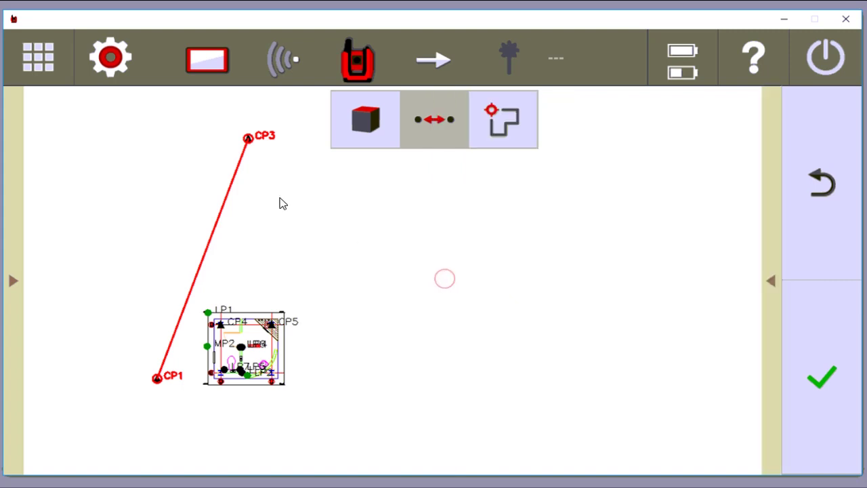
click(258, 171)
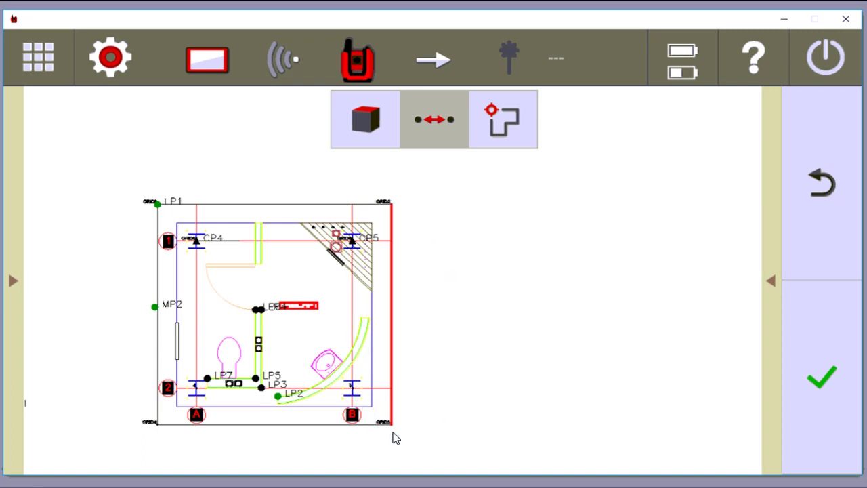
click(767, 287)
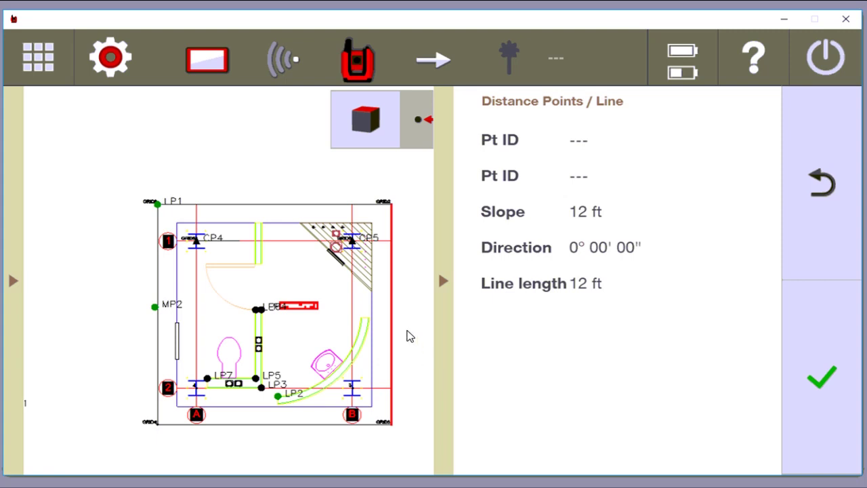
click(445, 281)
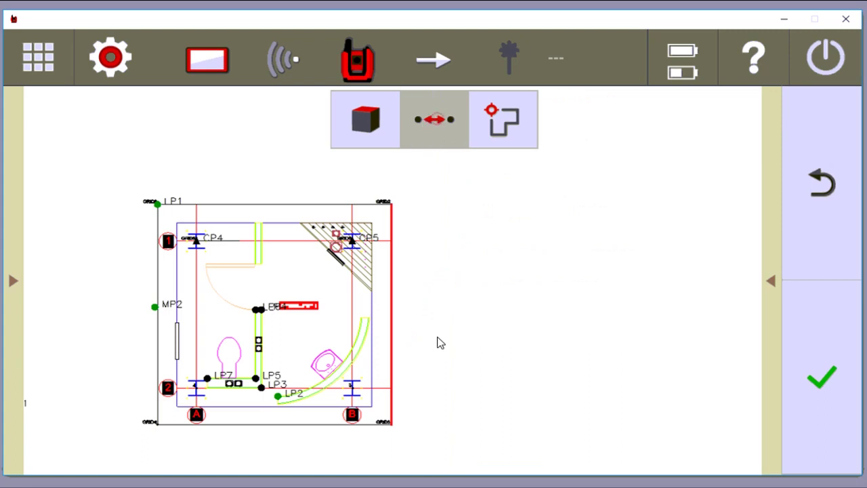
Dismiss the tool list, clear the right-edge line, and hide the CP3–CP1 distance results.
click(438, 119)
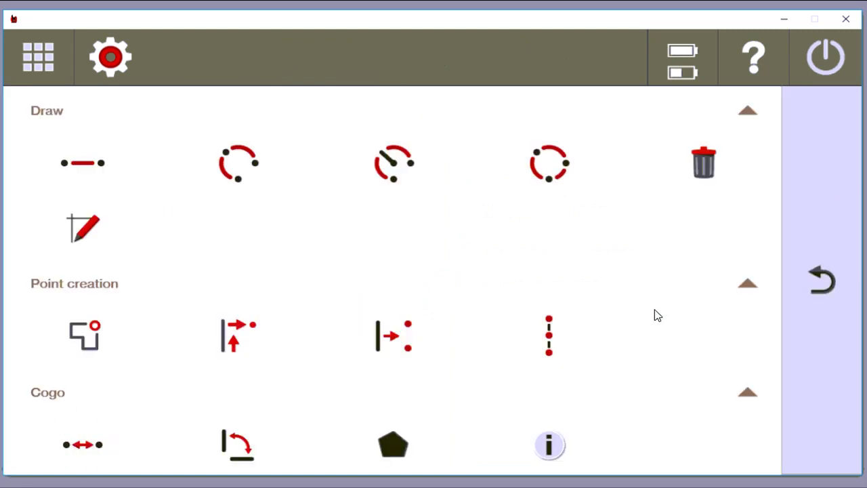
click(821, 271)
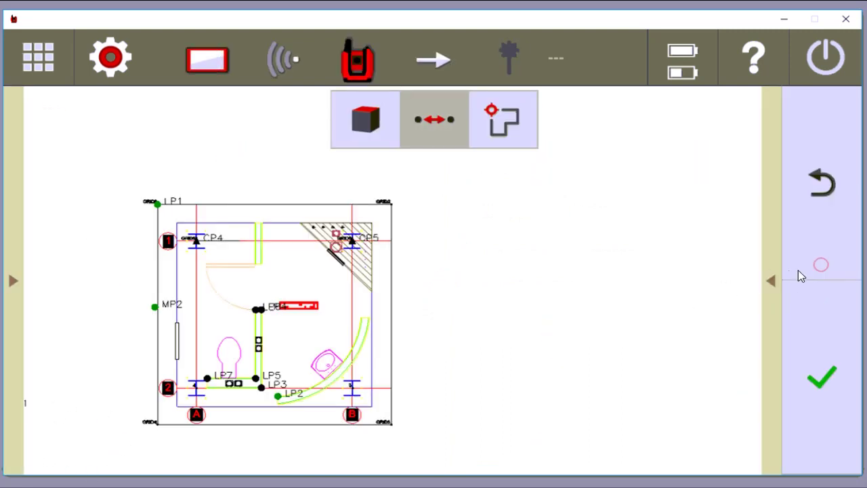
click(396, 206)
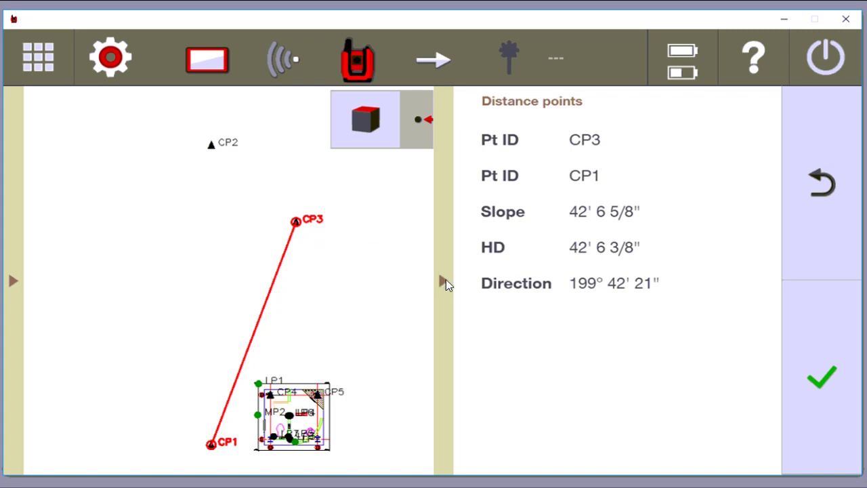
click(444, 280)
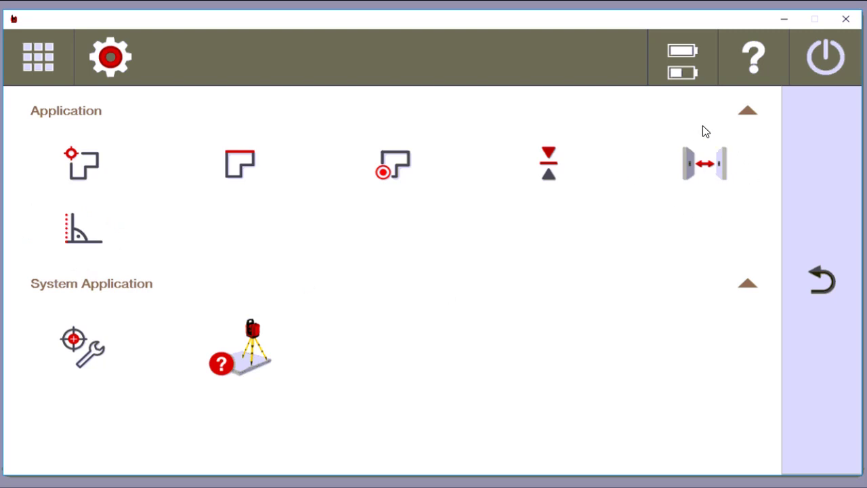
Launch the missing-line measurement application from the Application menu.
click(712, 164)
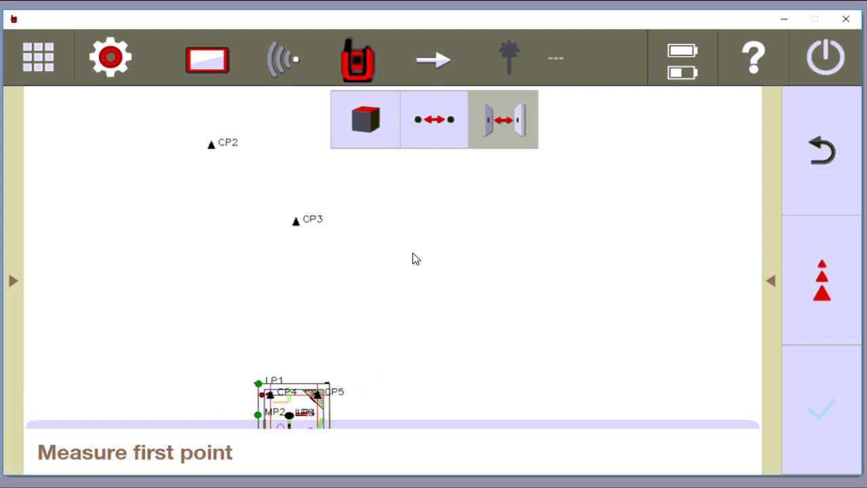
key(alt+Tab)
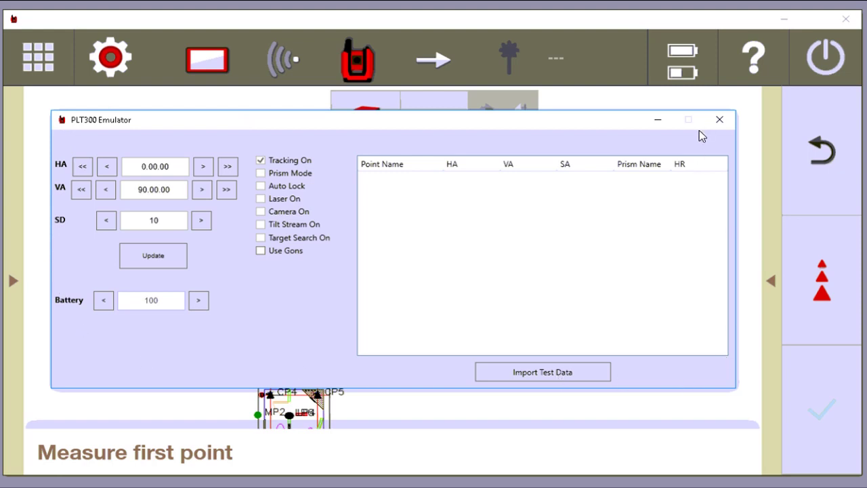
click(301, 102)
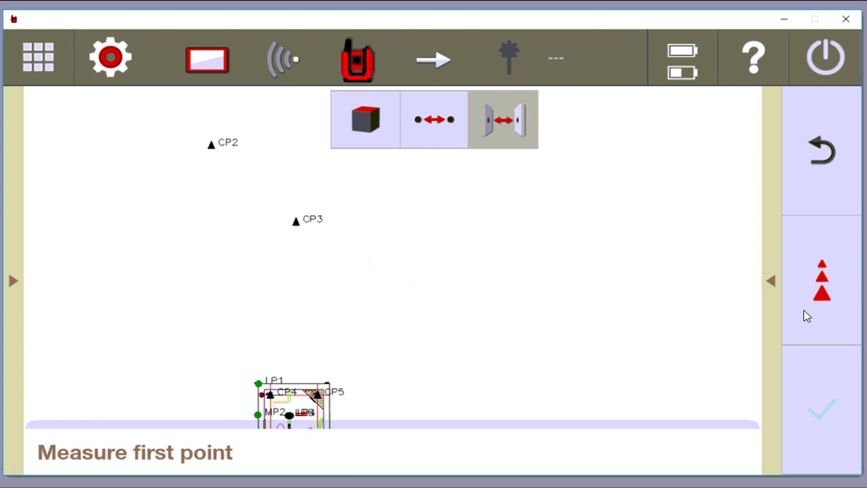
Measure the first point, set the emulator's horizontal angle to 90°, then measure the second point.
click(821, 278)
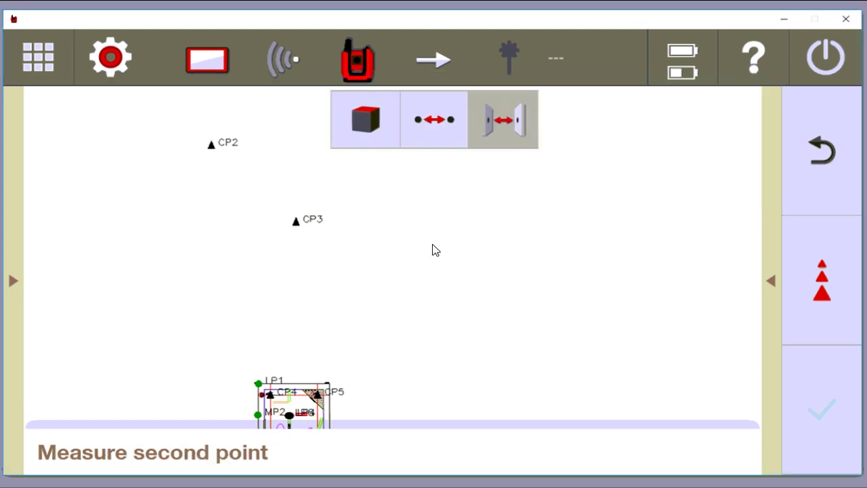
key(alt+Tab)
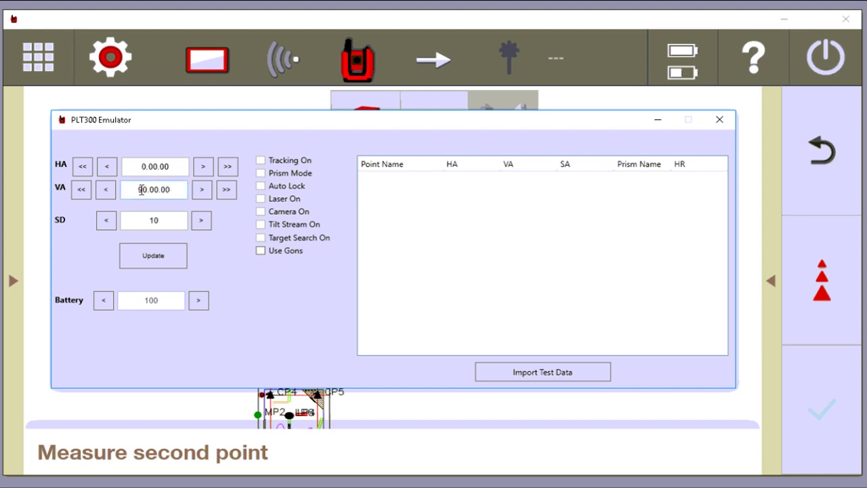
click(145, 166)
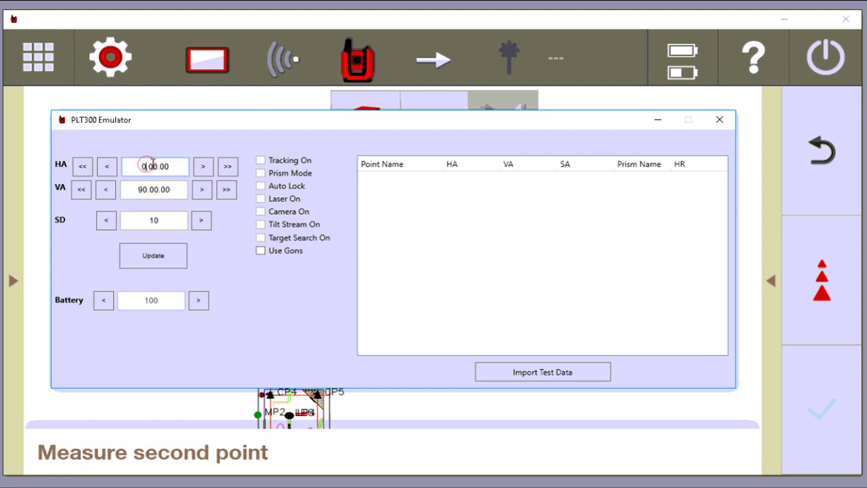
key(BackSpace)
text(90)
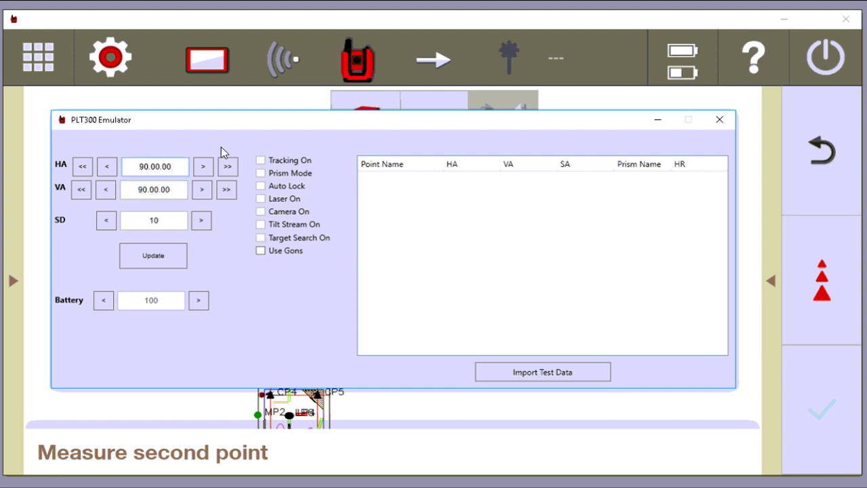
click(176, 262)
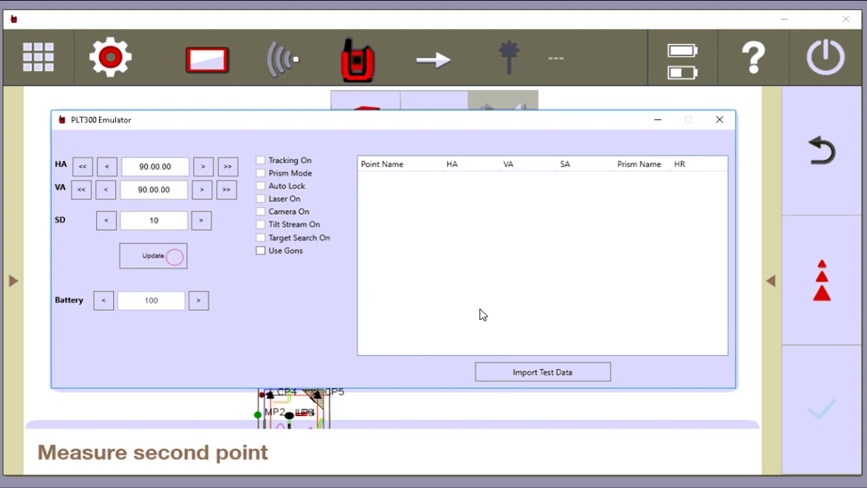
click(740, 100)
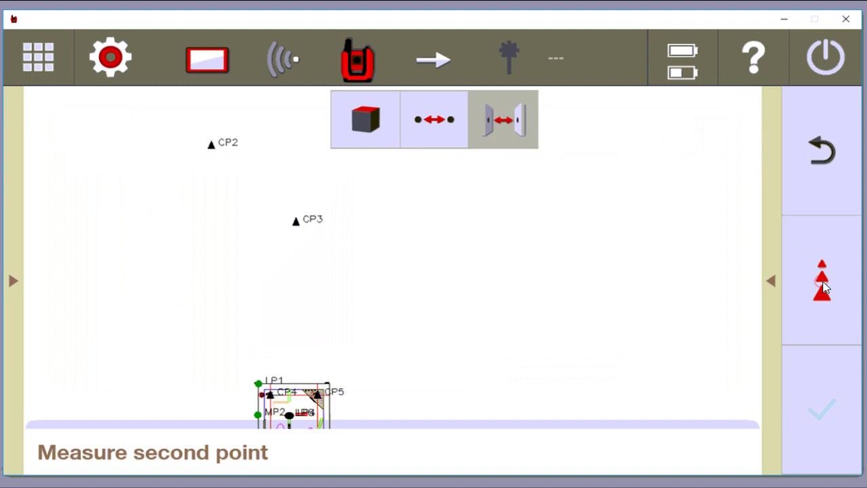
click(822, 283)
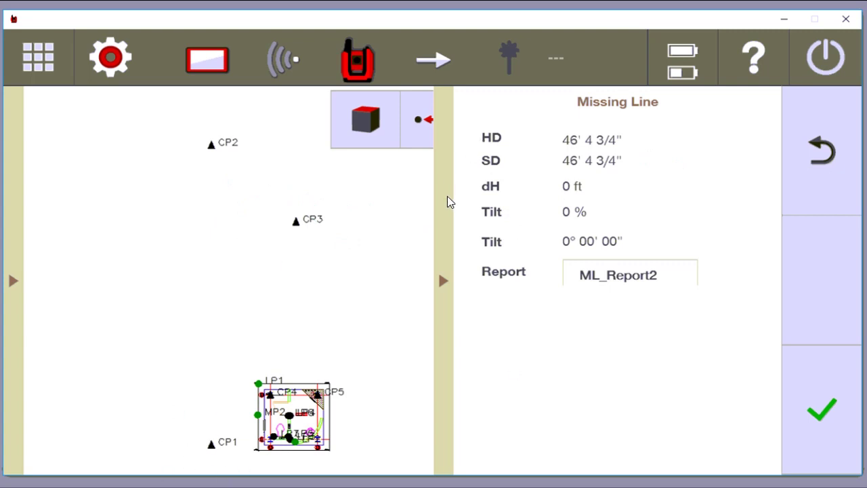
Switch to the point-to-point tool and show CP3–CP1: 42' 6 3/8" HD, direction 199° 42' 21".
click(443, 280)
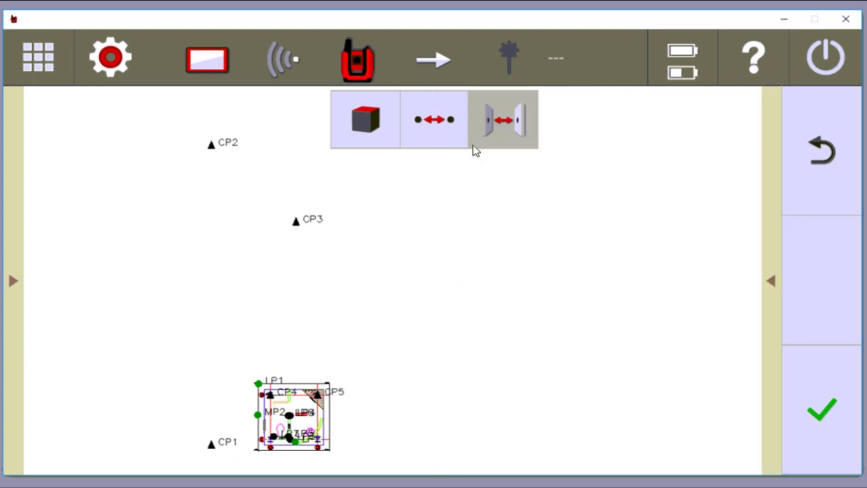
click(770, 282)
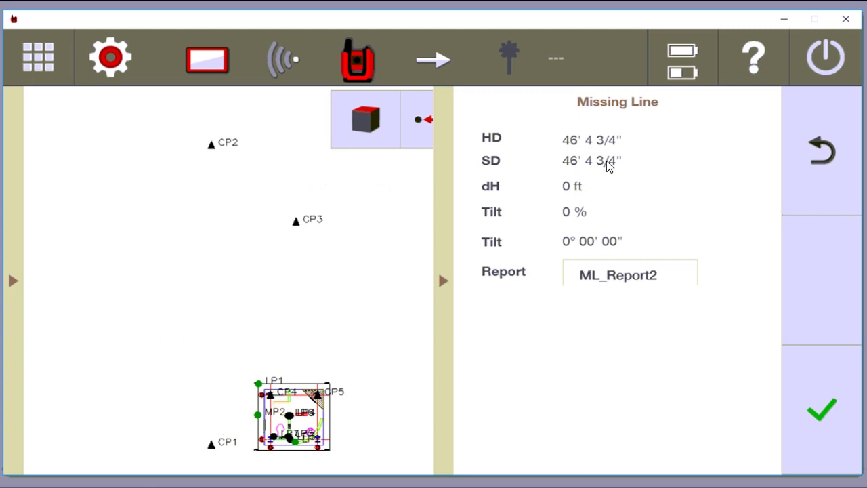
click(445, 283)
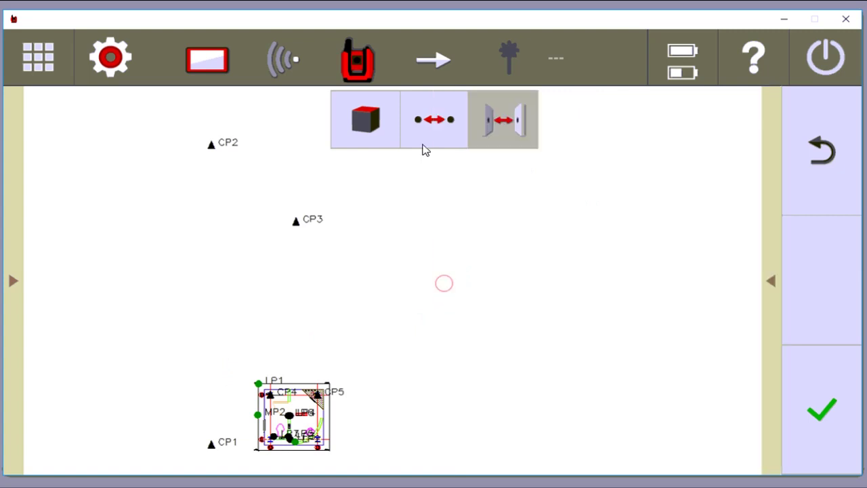
click(426, 124)
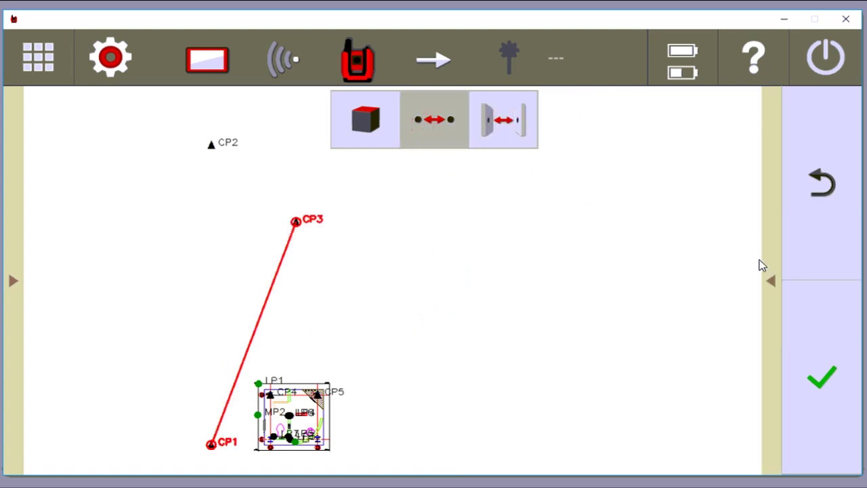
click(772, 282)
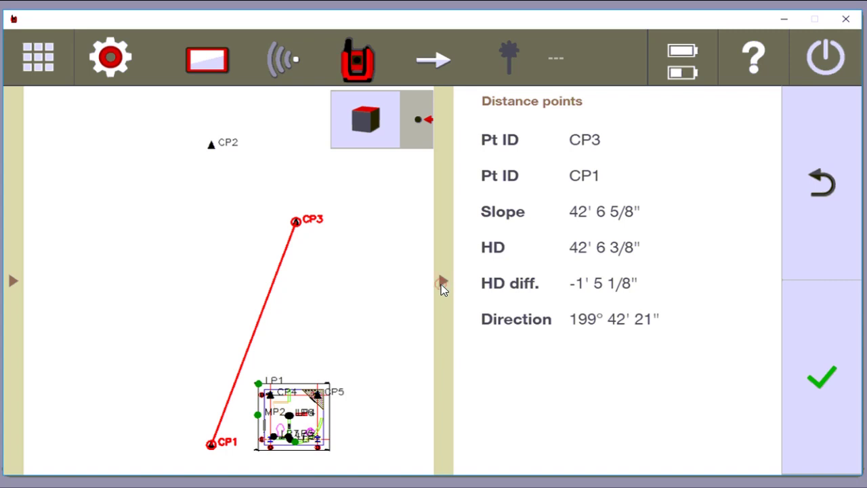
Hide the distance results and open Stationing from the main menu.
click(441, 284)
click(38, 57)
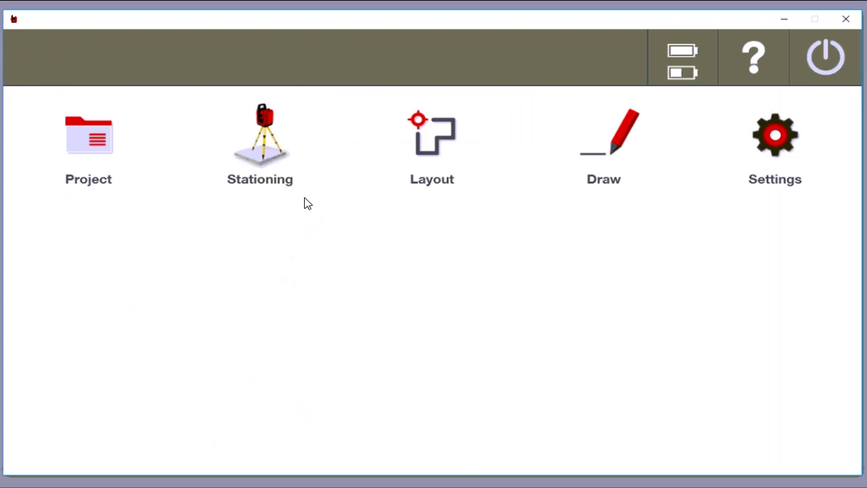
click(270, 161)
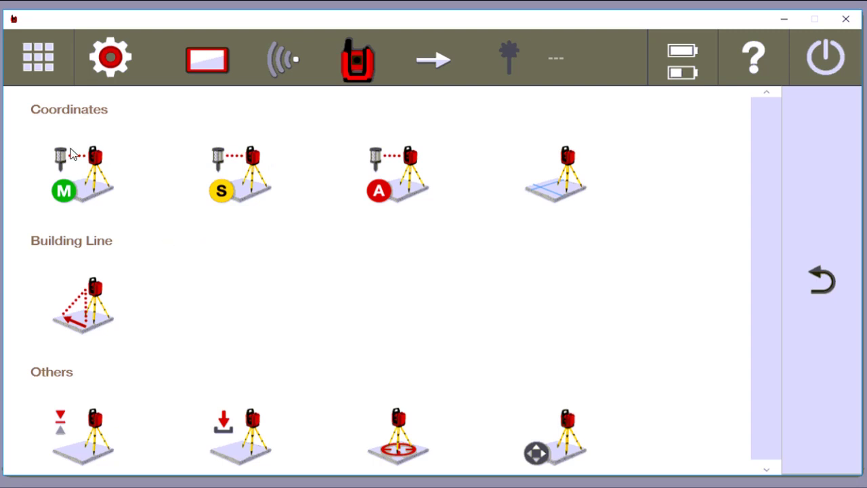
Start manual stationing and measure control points CP1, CP2 and CP3.
click(92, 192)
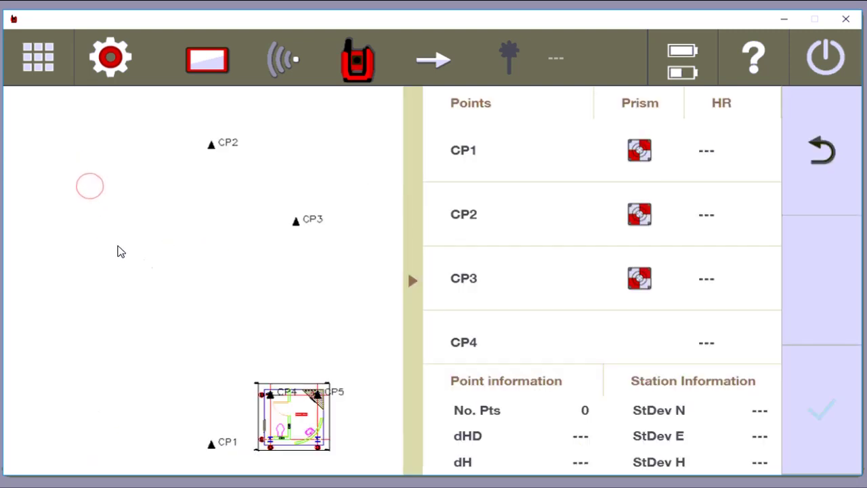
click(497, 163)
click(821, 277)
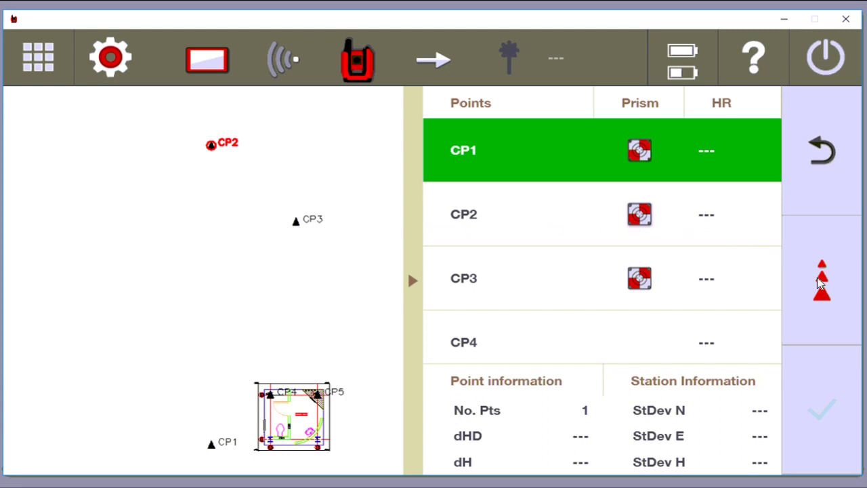
click(832, 288)
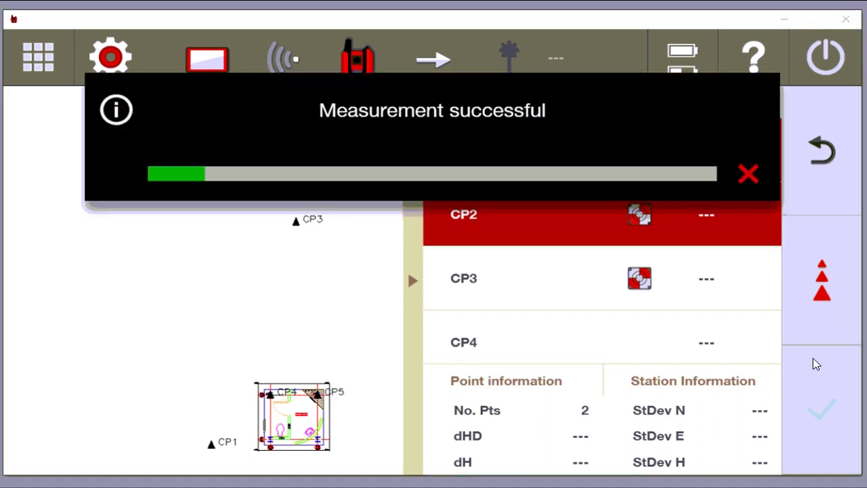
click(474, 298)
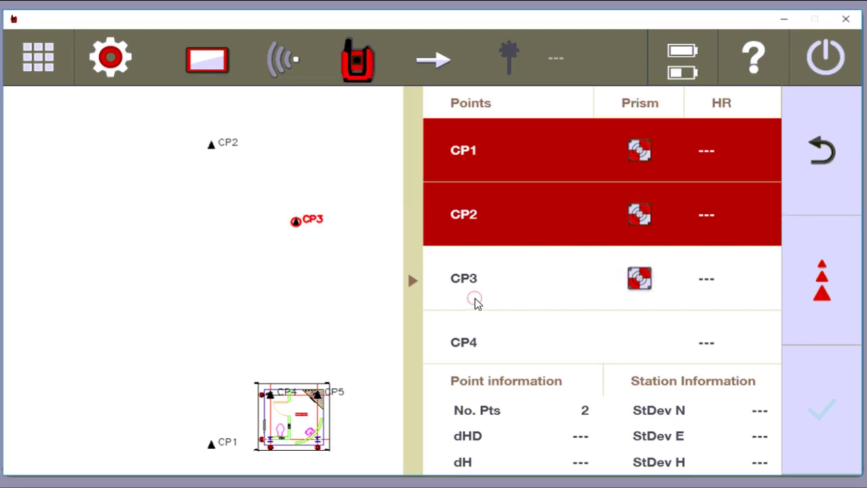
click(817, 291)
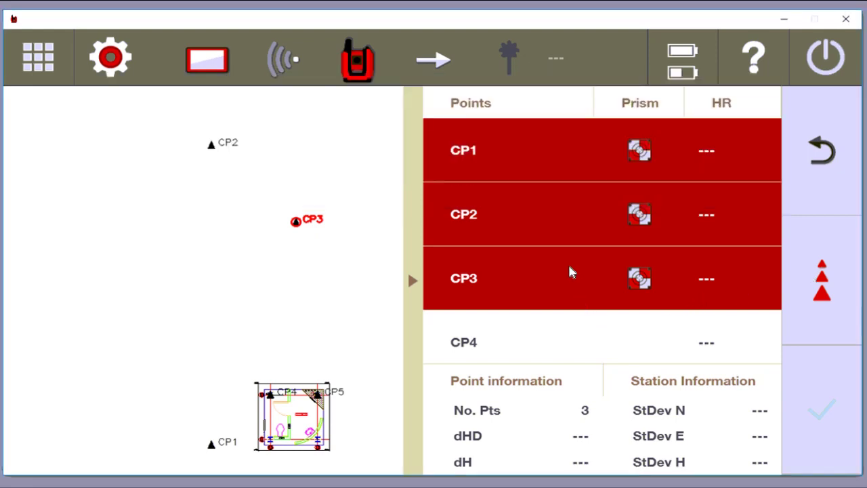
key(alt+Tab)
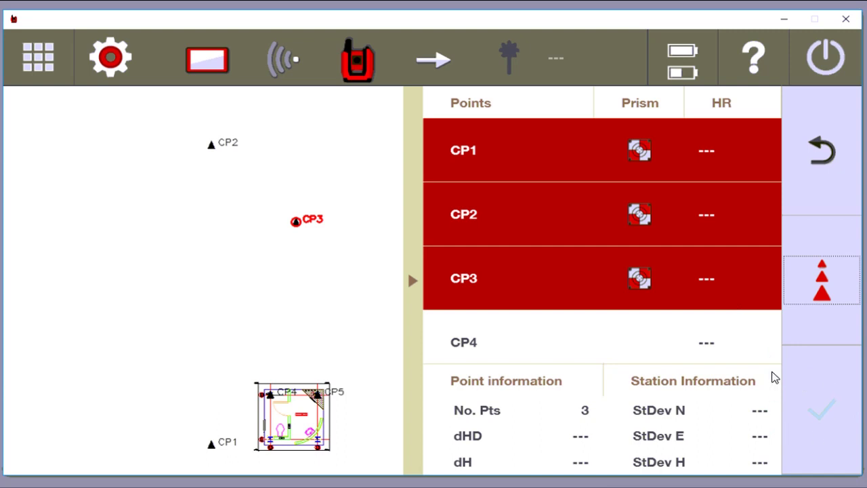
Back out to the main menu and briefly visit the Draw workspace's tool list.
click(812, 157)
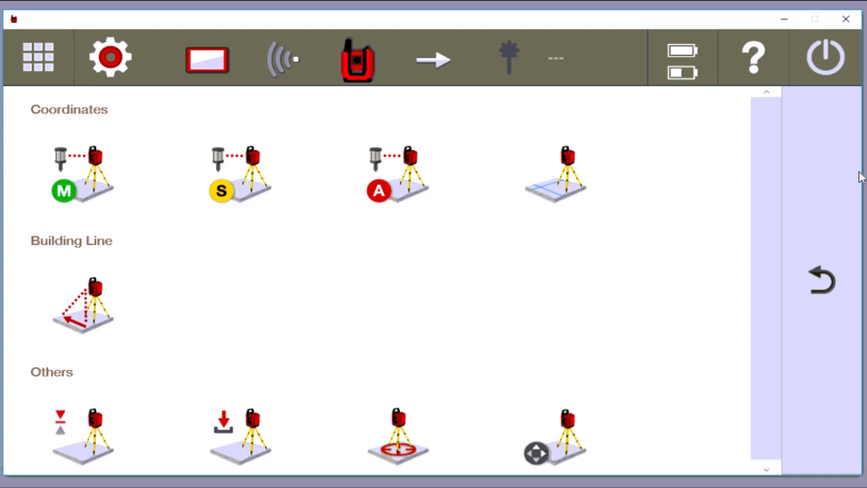
click(42, 80)
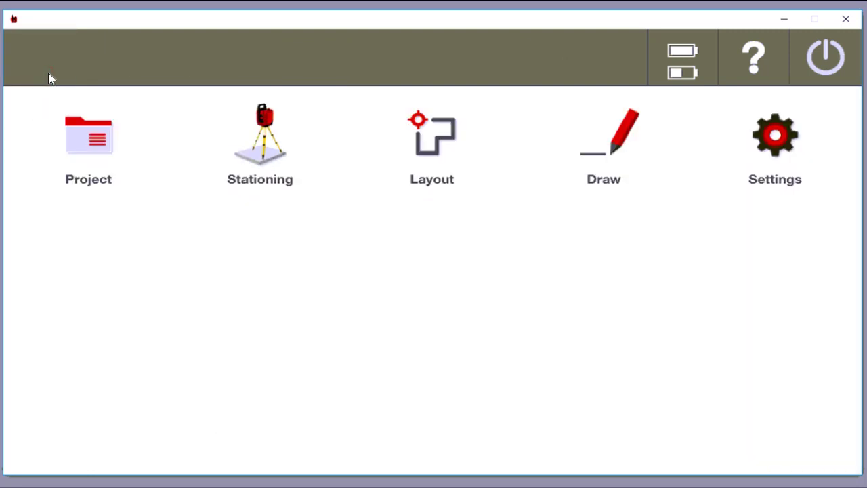
click(637, 156)
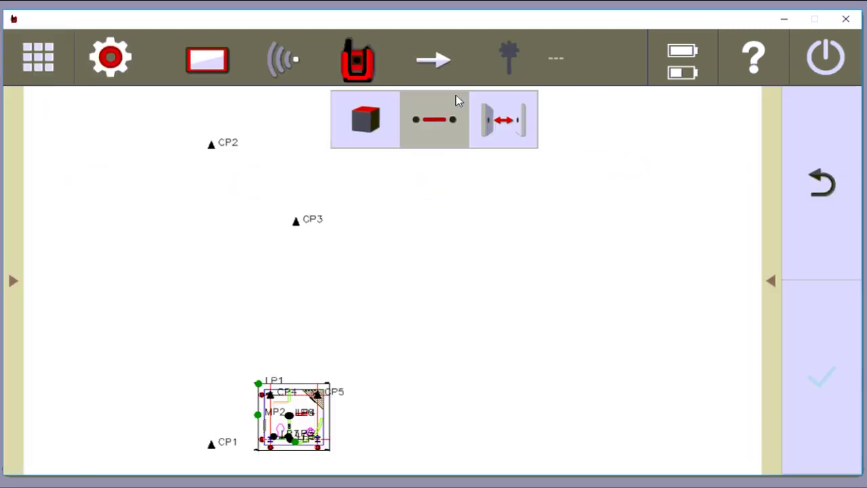
click(441, 120)
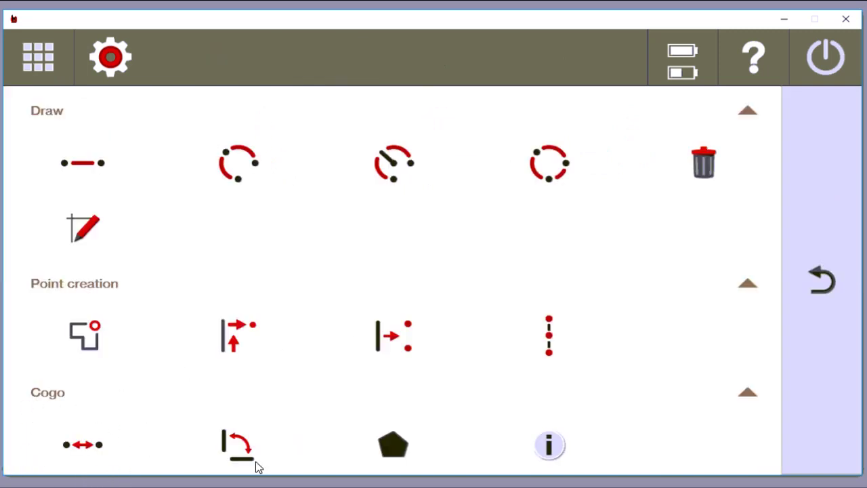
click(823, 278)
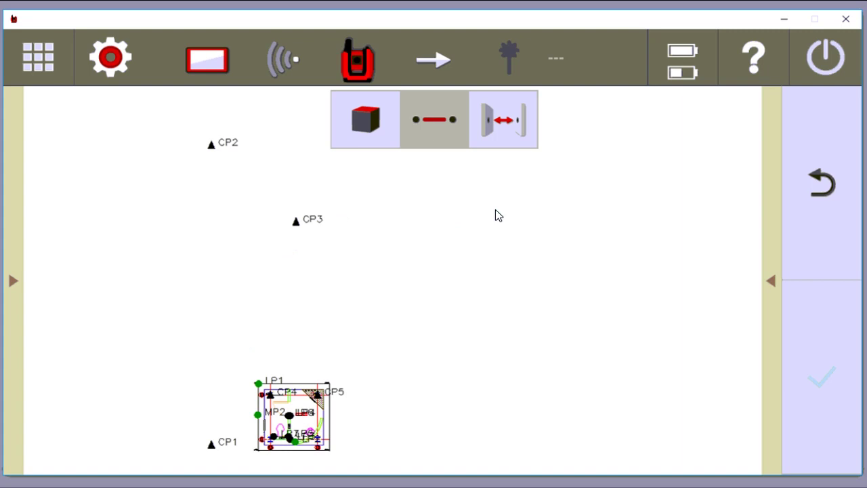
Reopen Stationing and start a fresh manual station setup with CP1–CP4 listed.
click(38, 57)
click(266, 149)
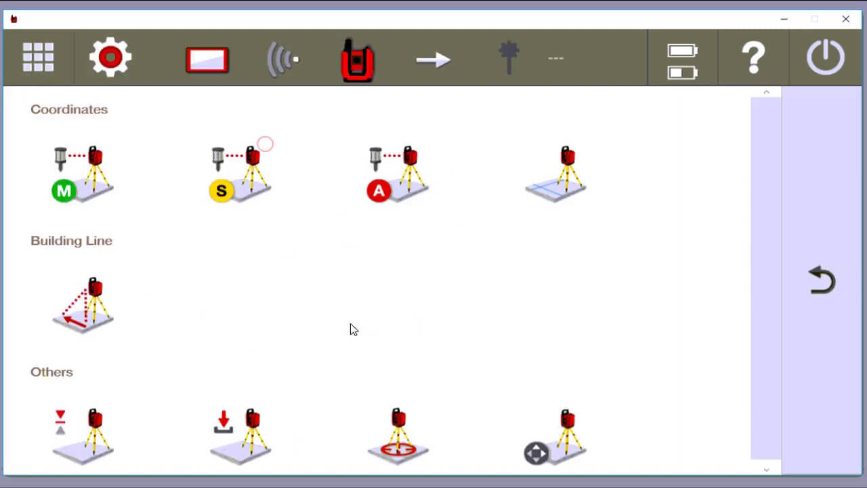
click(93, 173)
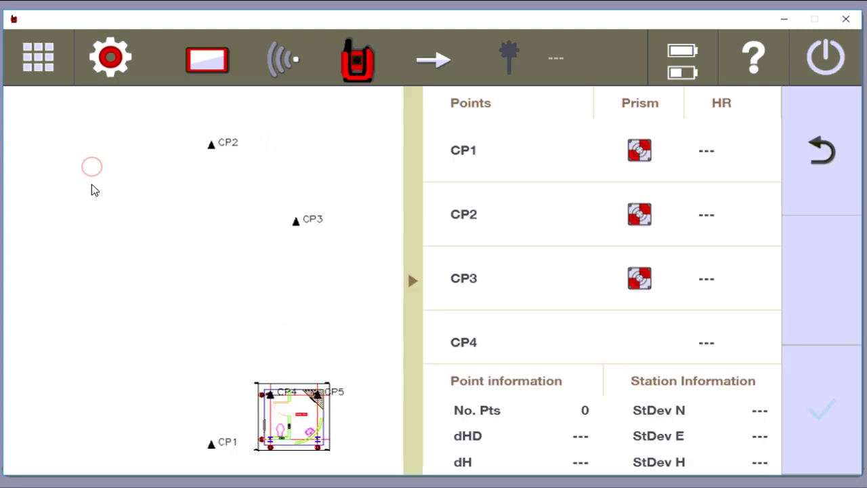